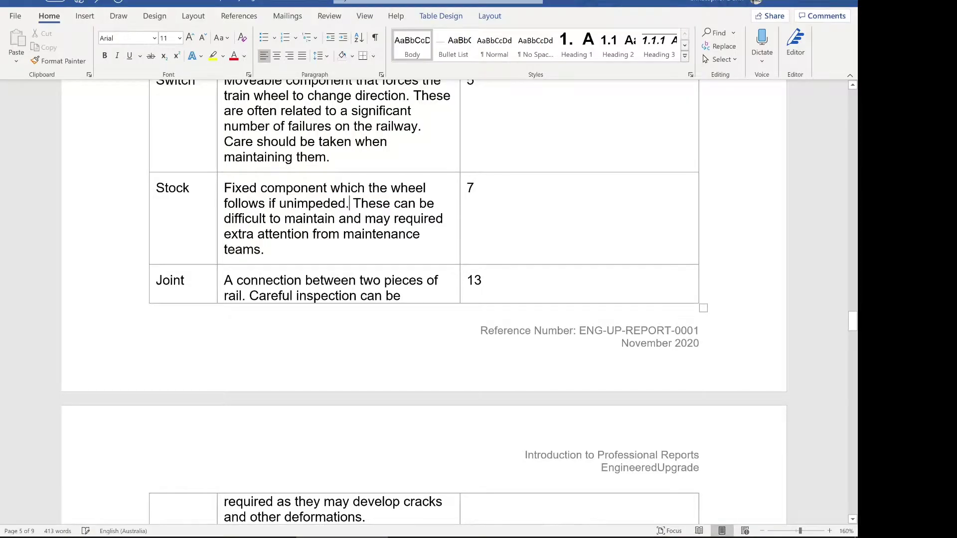
Try widening the Description column against Quantity, then undo the width change
scroll(615, 175, up, 2)
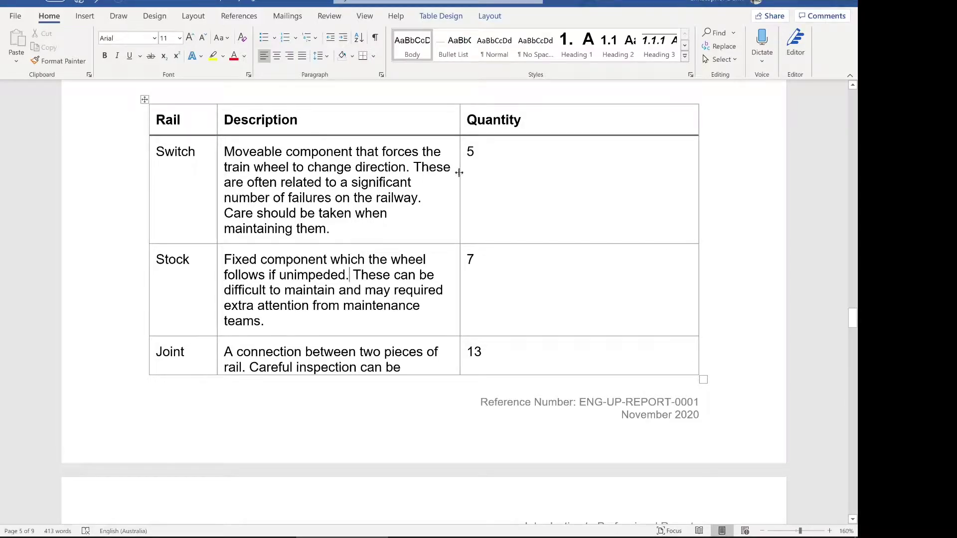
drag(460, 175, 628, 181)
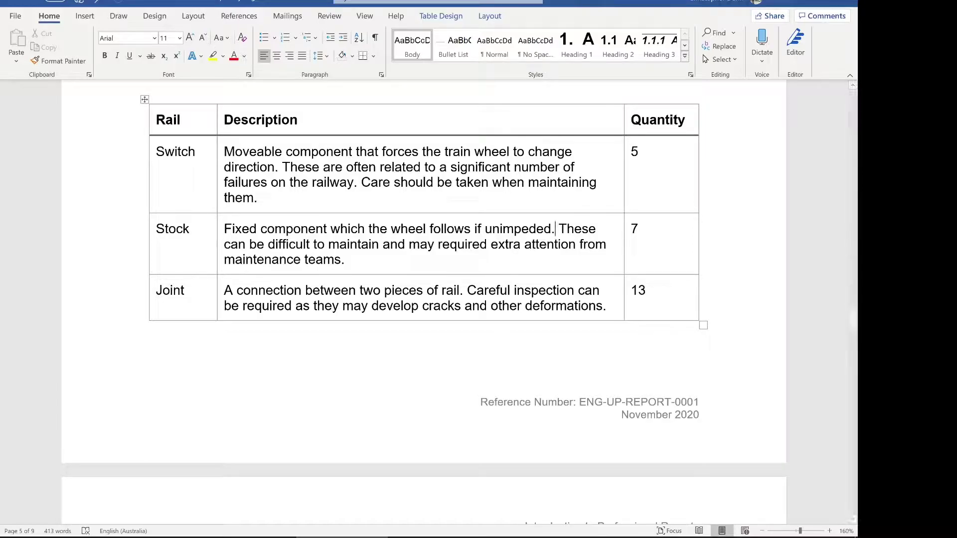
key(ctrl+z)
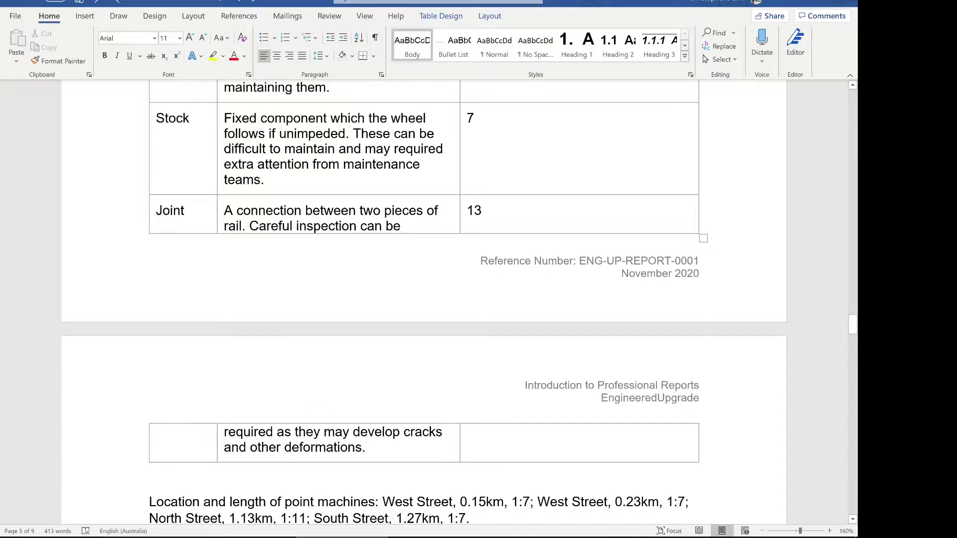
scroll(221, 180, down, 5)
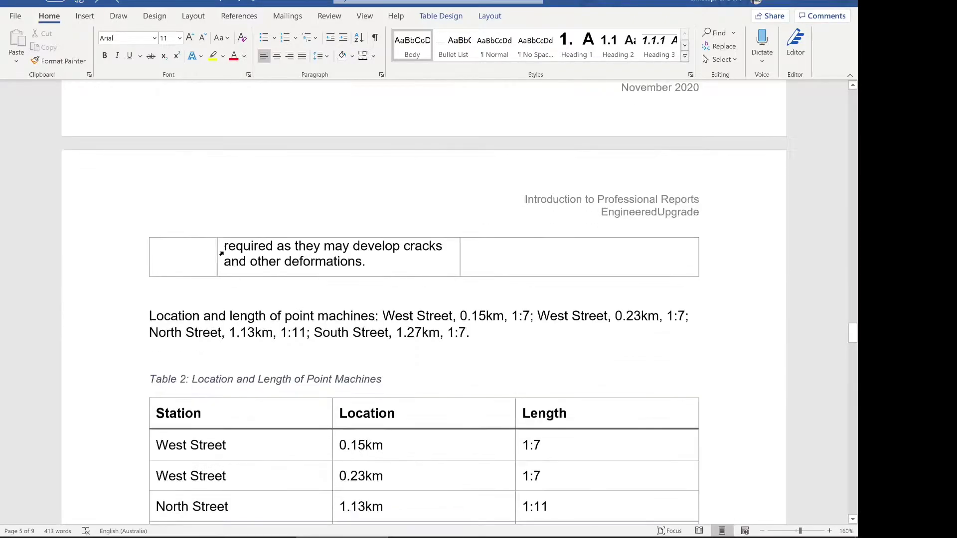
scroll(424, 299, up, 5)
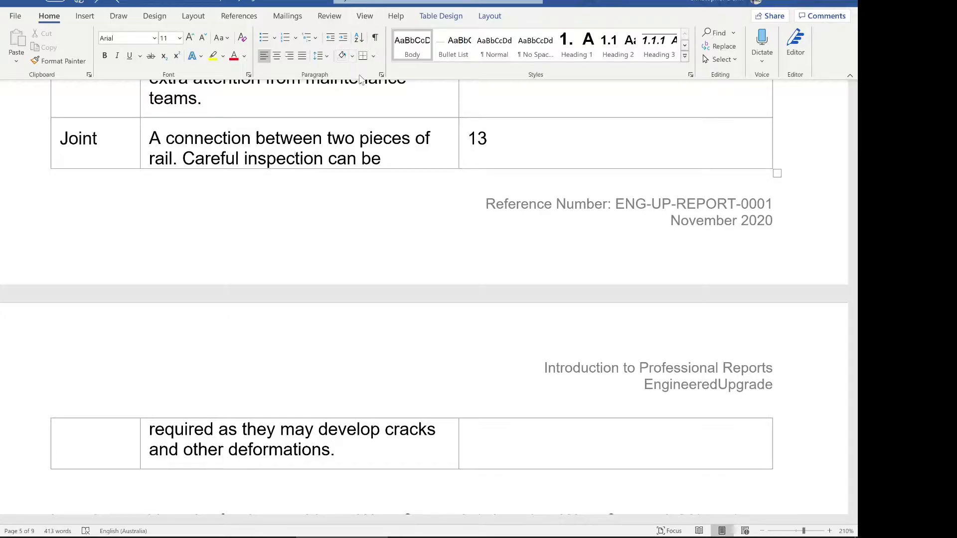
Turn off 'Allow row to break across pages' for the rail table's rows
click(445, 15)
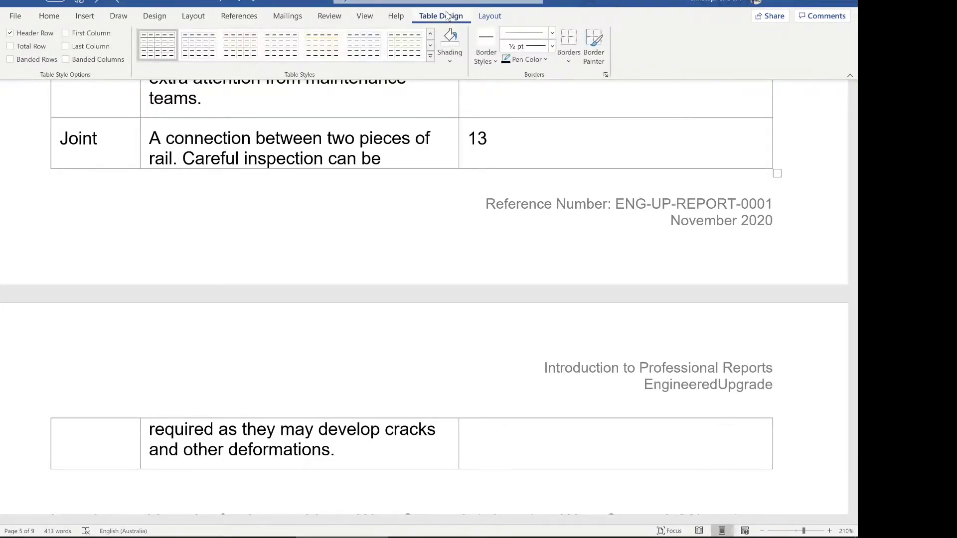
click(490, 15)
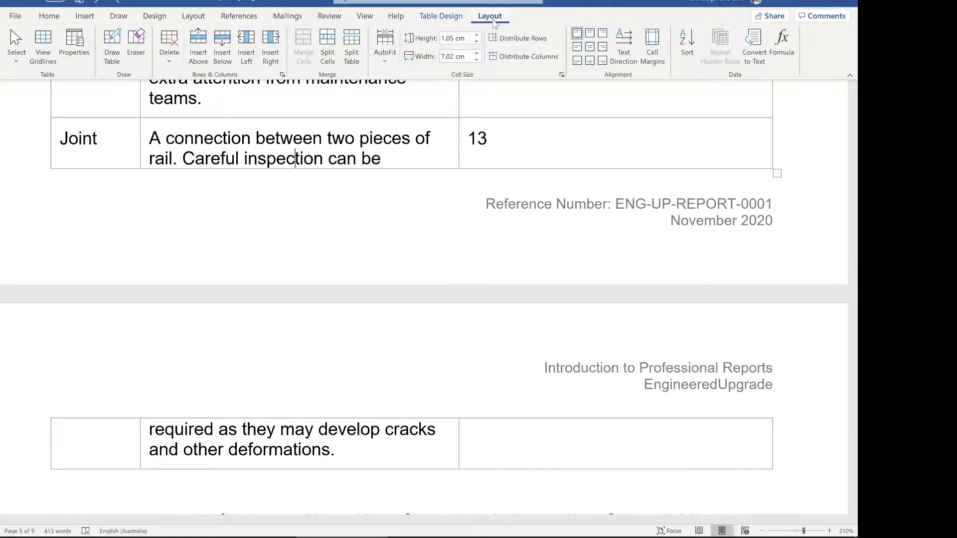
click(65, 46)
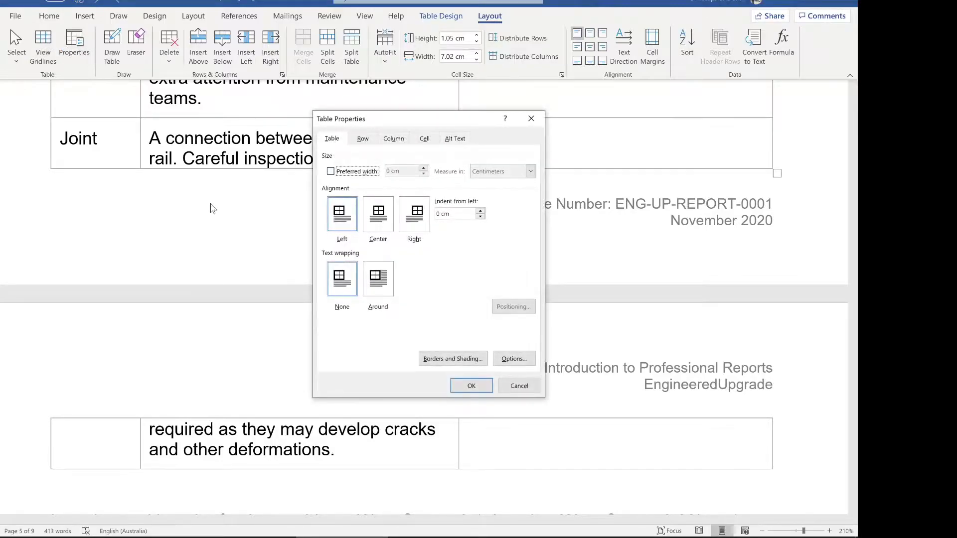
click(362, 139)
click(372, 215)
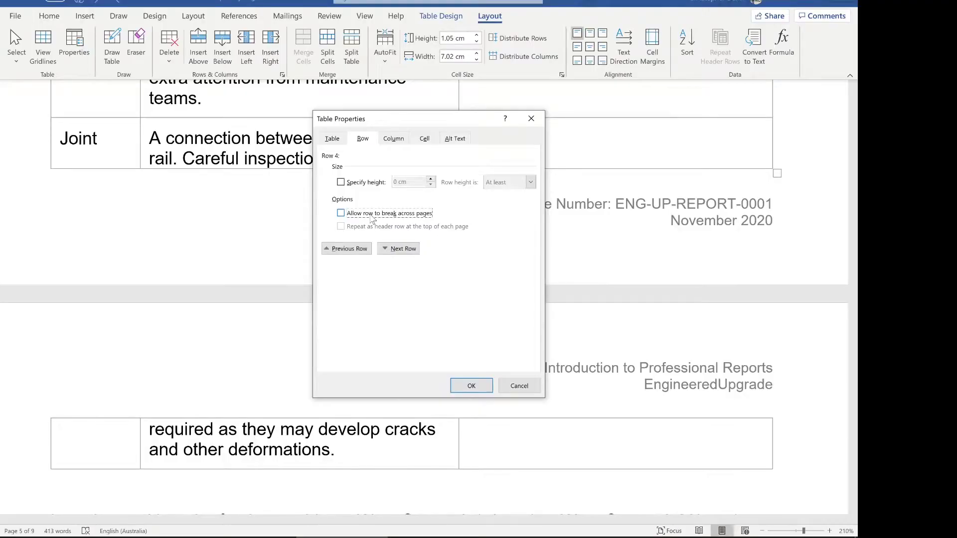
click(471, 384)
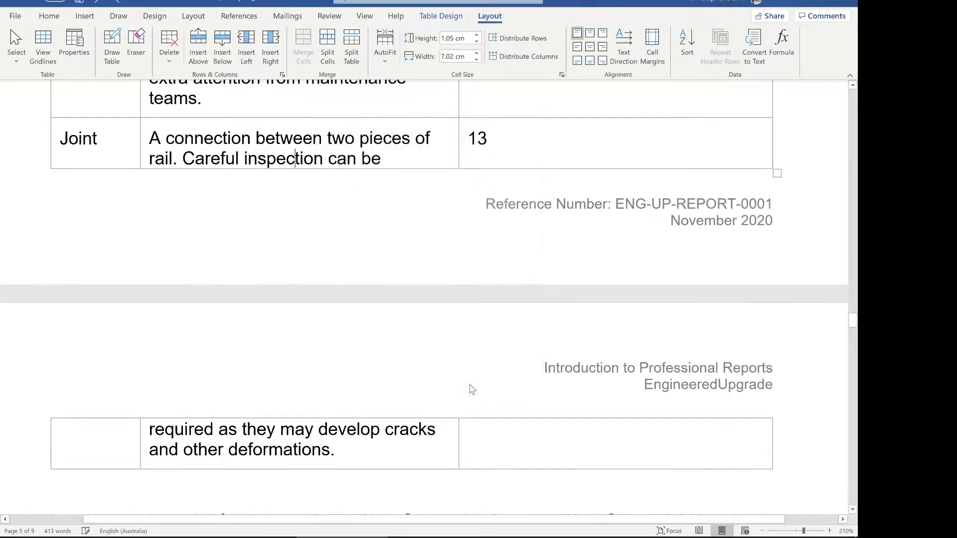
Turn on 'Repeat as header row at the top of each page' for the Rail/Description/Quantity row
scroll(470, 389, down, 3)
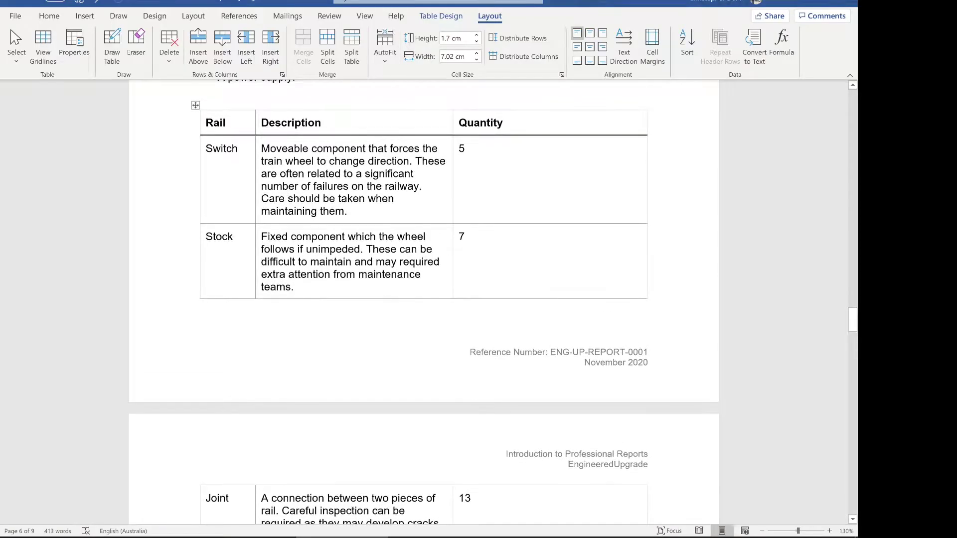
click(494, 123)
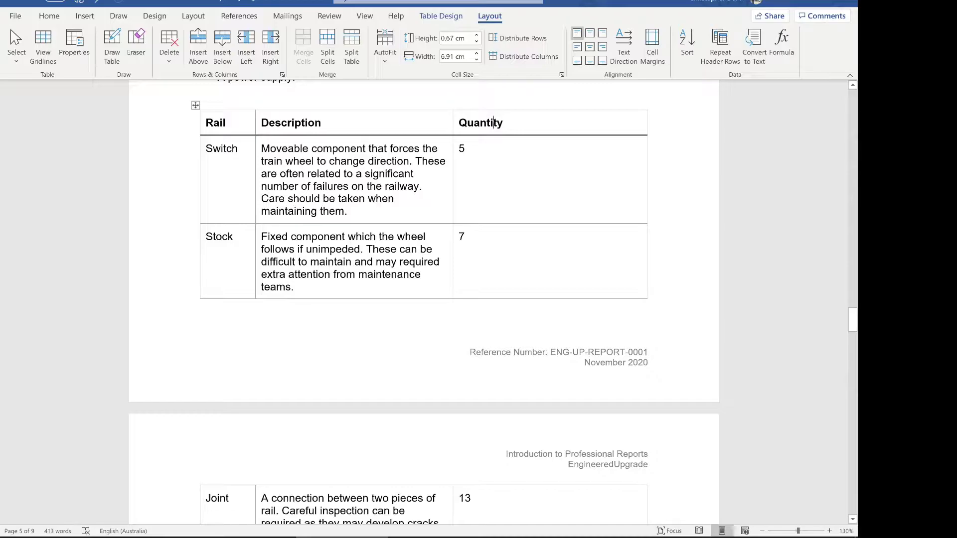
click(75, 50)
click(360, 228)
click(477, 385)
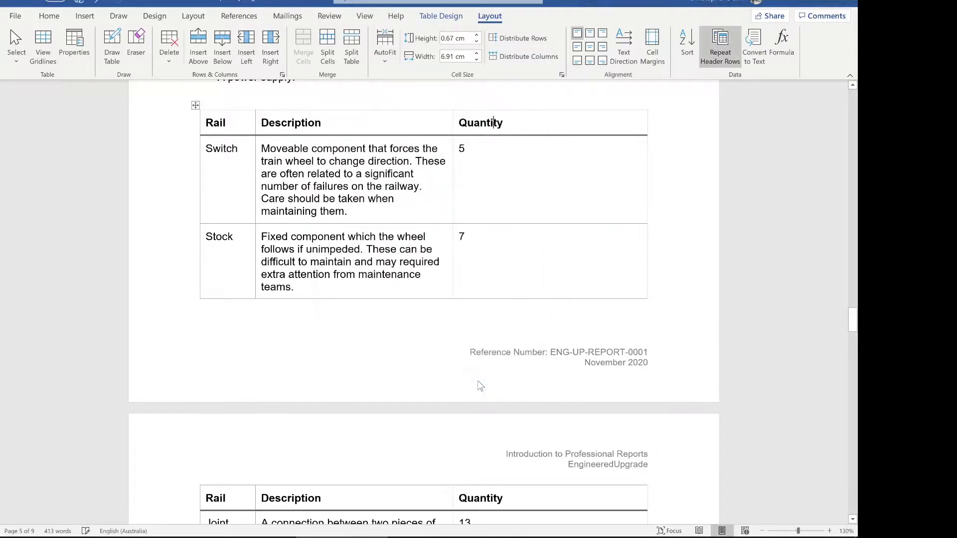
scroll(477, 381, down, 3)
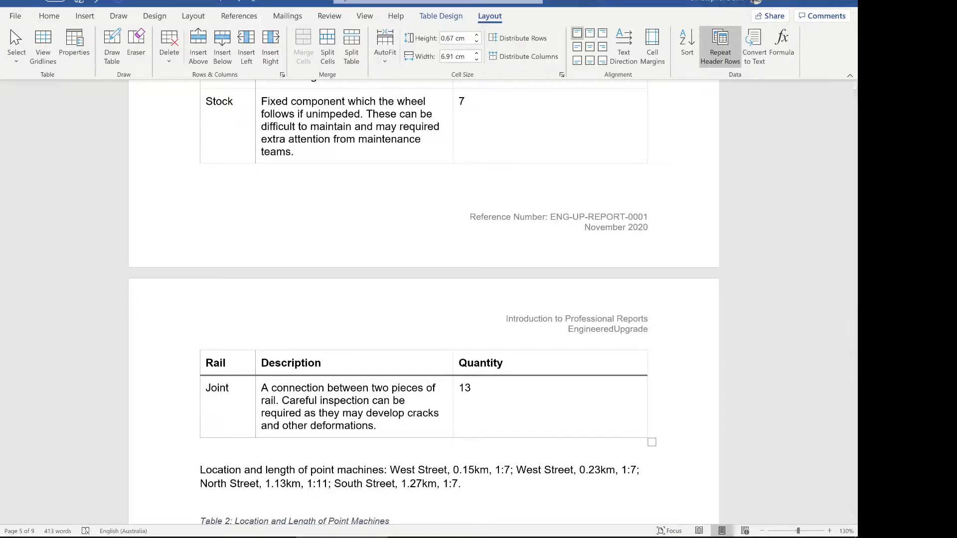
scroll(424, 300, down, 2)
scroll(424, 299, up, 2)
scroll(424, 299, up, 7)
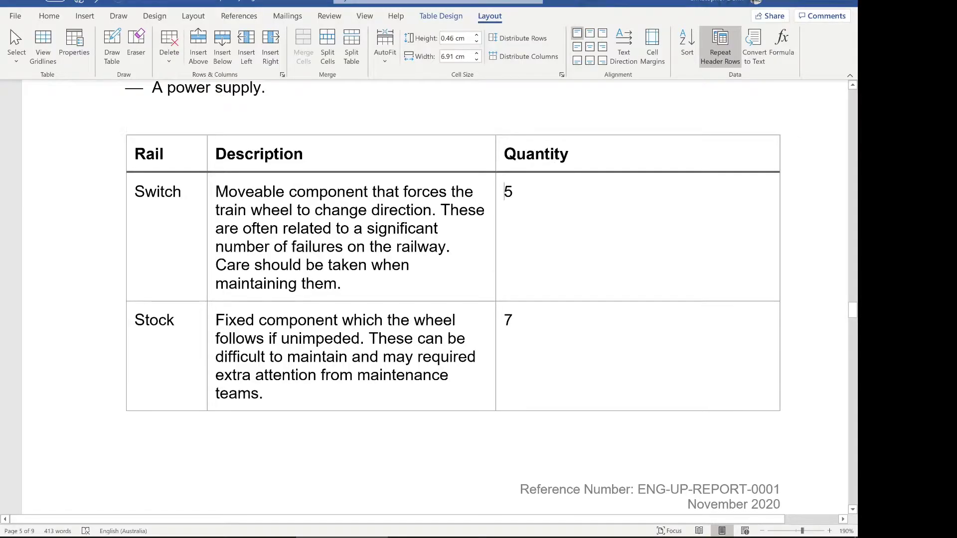
Widen the Description column well into Quantity, then ease it back slightly to balance both
key(shift+Right)
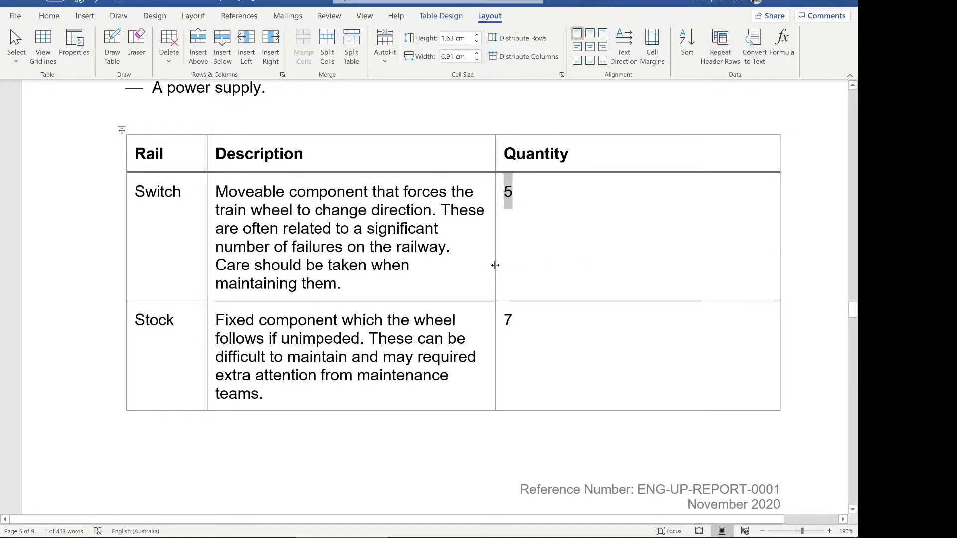
drag(495, 265, 588, 265)
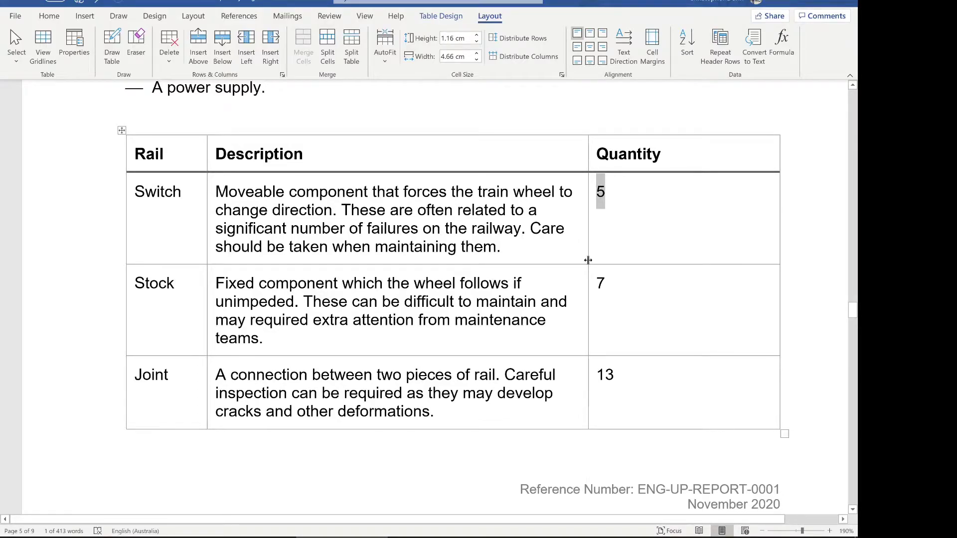
drag(587, 260, 548, 253)
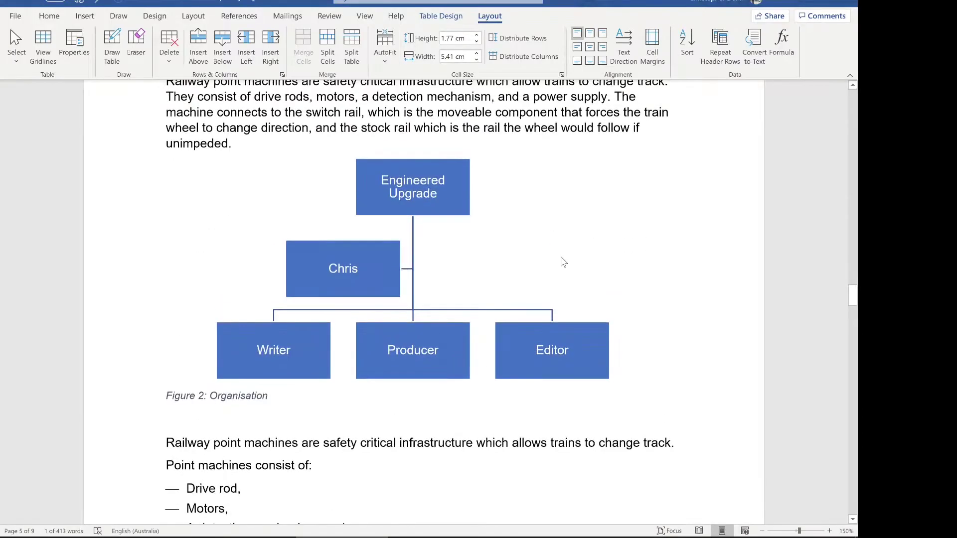
ctrl+scroll(563, 262, down, 6)
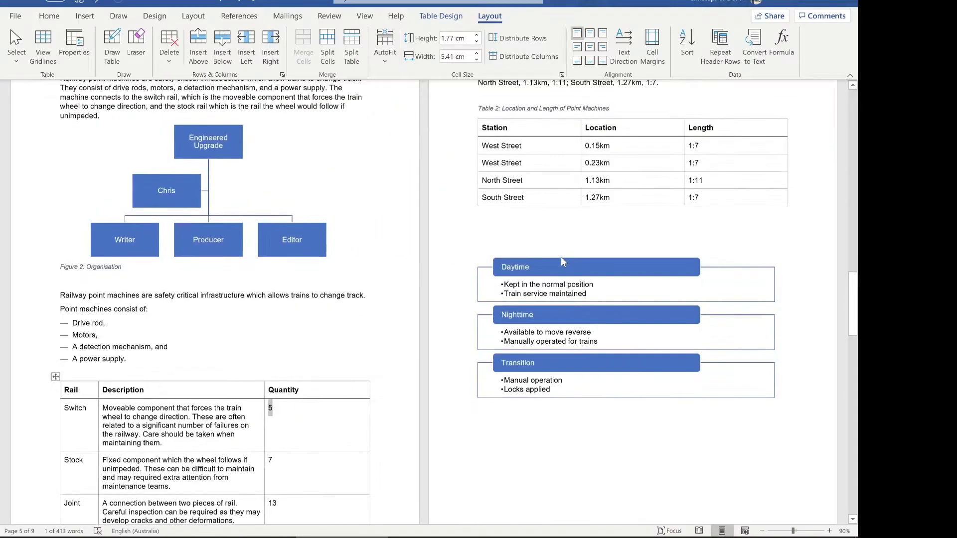
ctrl+scroll(561, 256, up, 4)
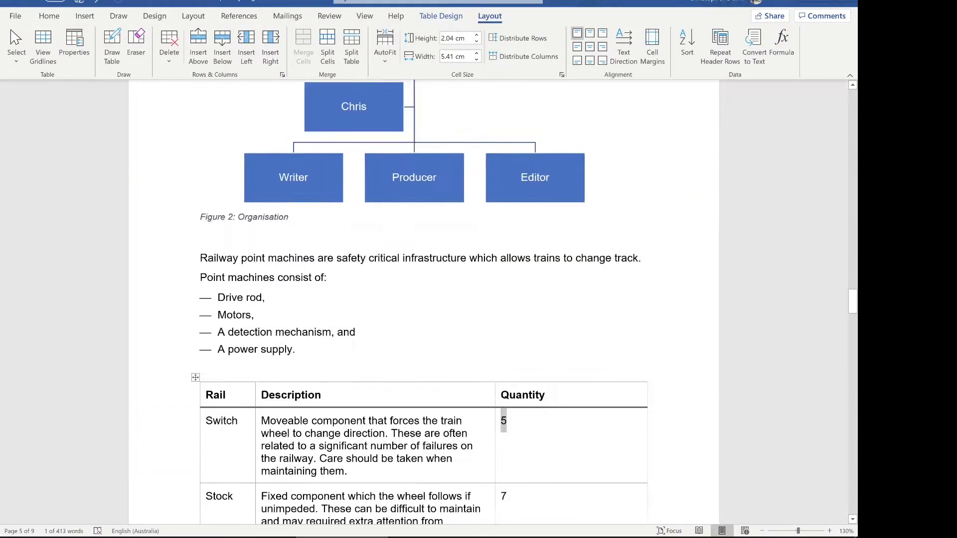
scroll(560, 257, up, 3)
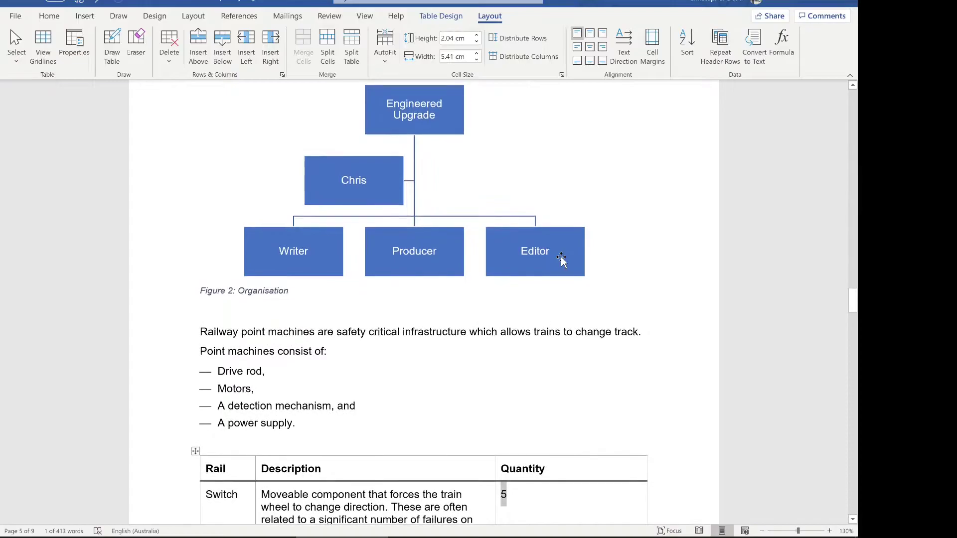
scroll(563, 261, up, 3)
ctrl+scroll(563, 262, down, 2)
scroll(563, 262, down, 3)
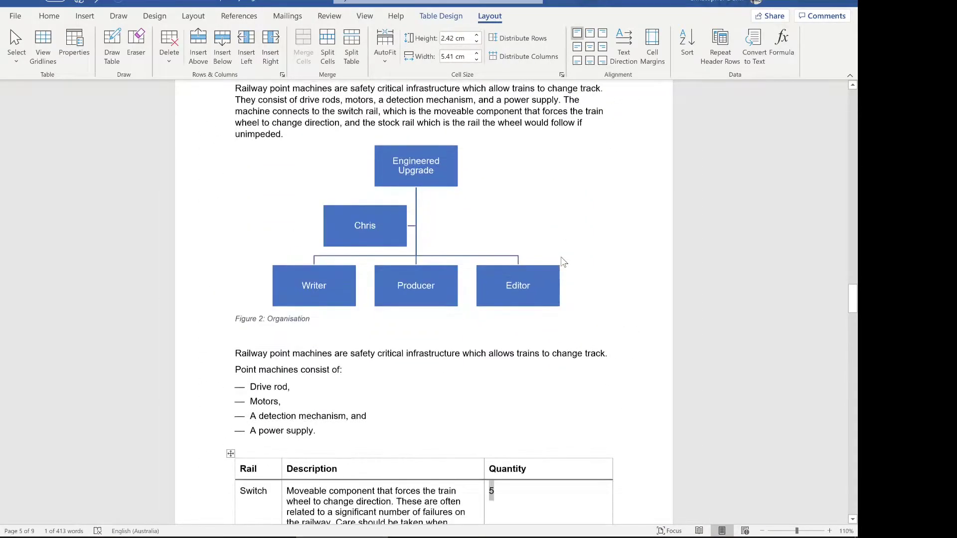
ctrl+scroll(563, 262, down, 2)
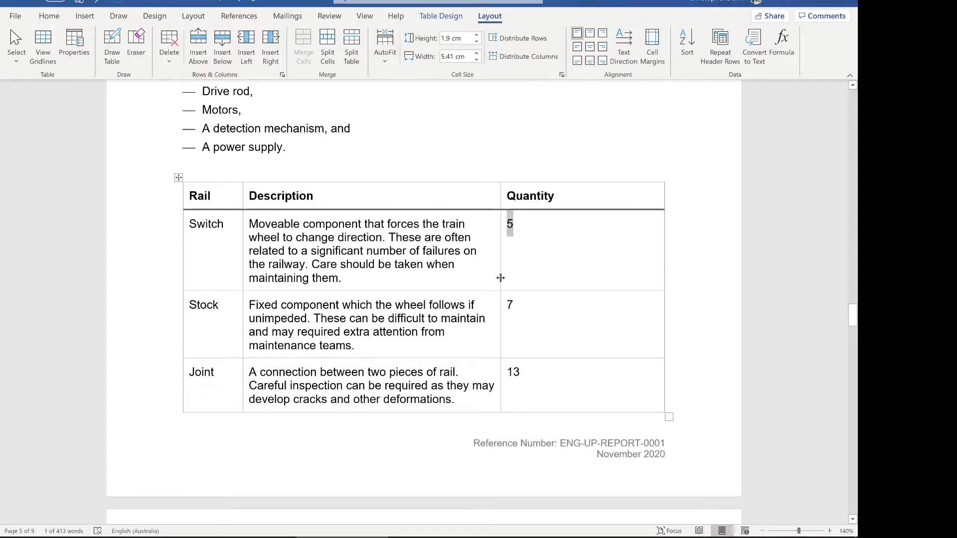
Widen Description slightly at Quantity's expense so Switch, Stock and Joint share one page
drag(500, 279, 532, 279)
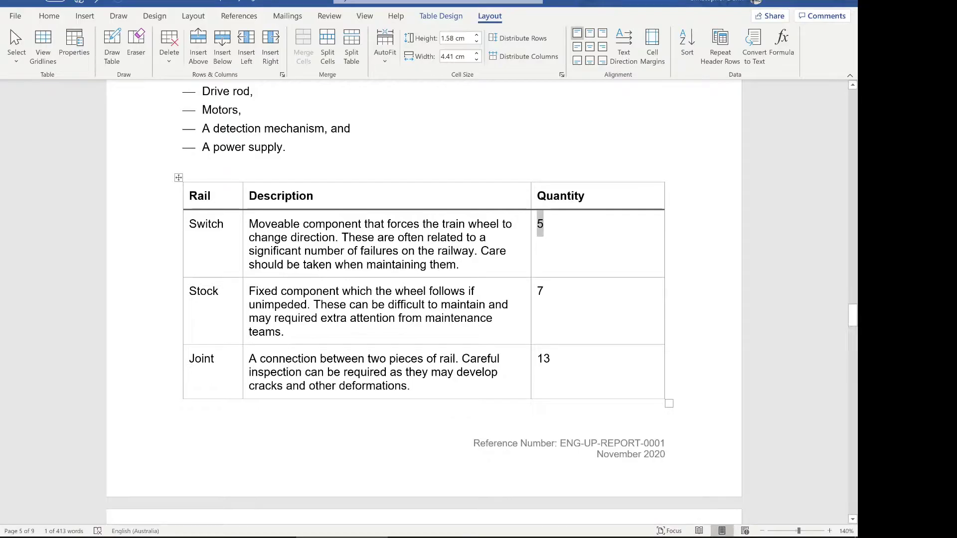
click(474, 291)
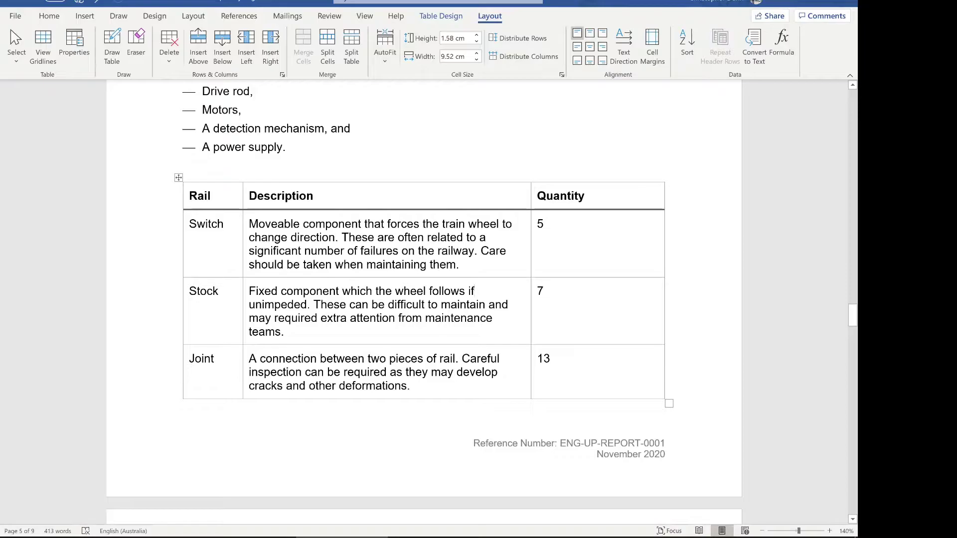
Centre the quantities 5, 7 and 13 horizontally and vertically in their cells
drag(548, 379, 575, 263)
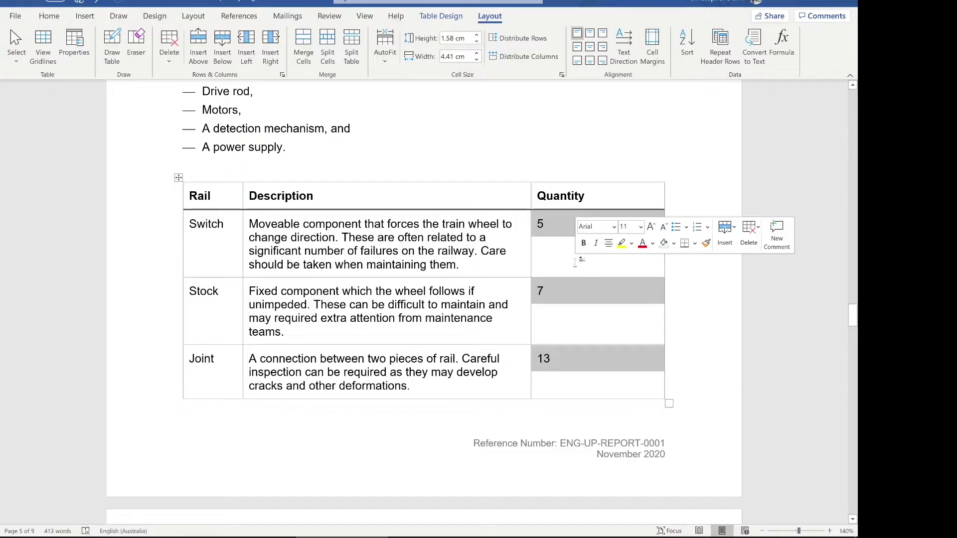
click(591, 52)
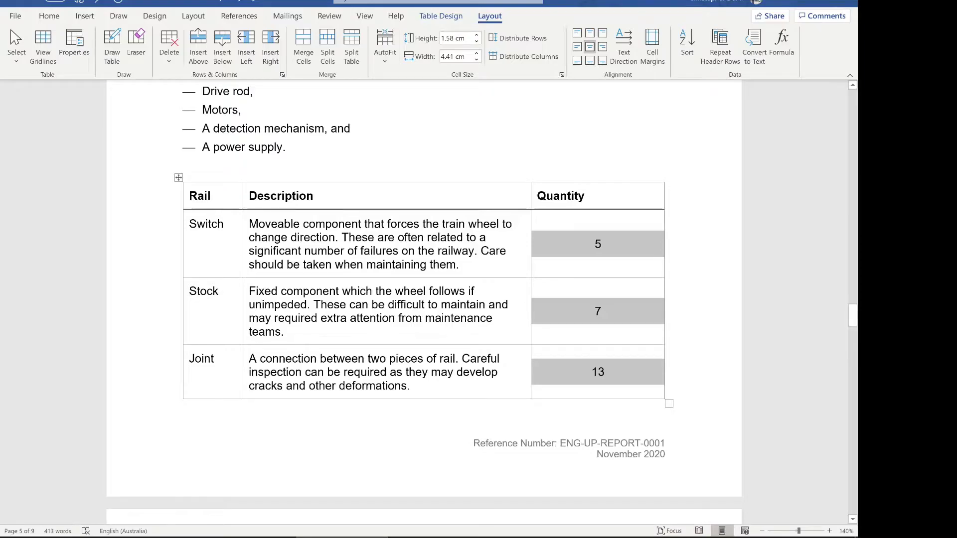
click(477, 291)
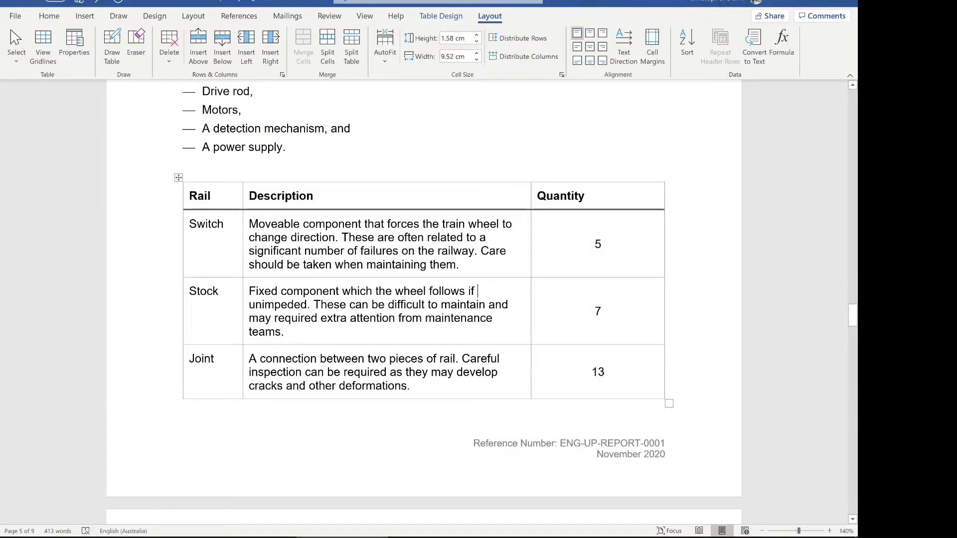
Centre the Quantity heading over its column
click(579, 196)
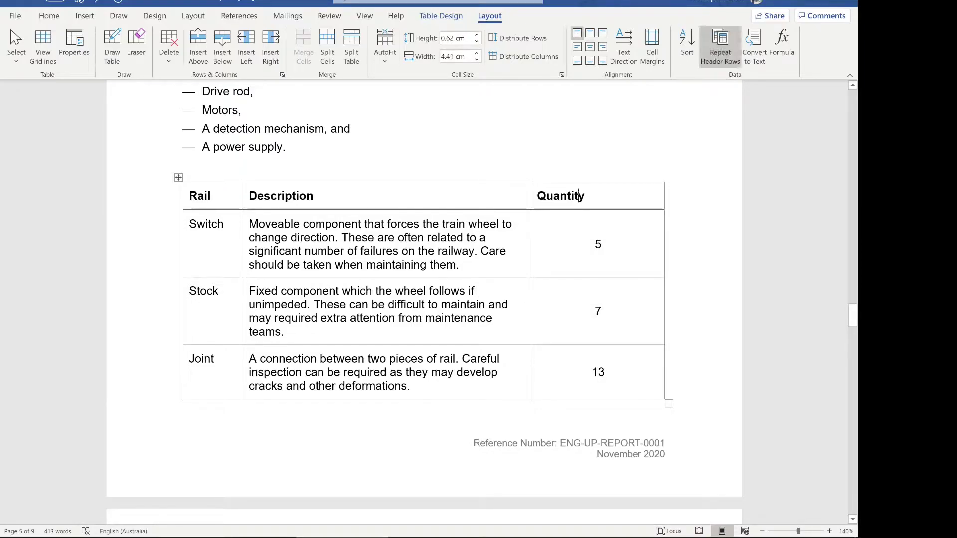
mouse_move(580, 196)
mouse_down()
mouse_move(498, 196)
mouse_move(573, 195)
mouse_up()
click(590, 35)
click(409, 292)
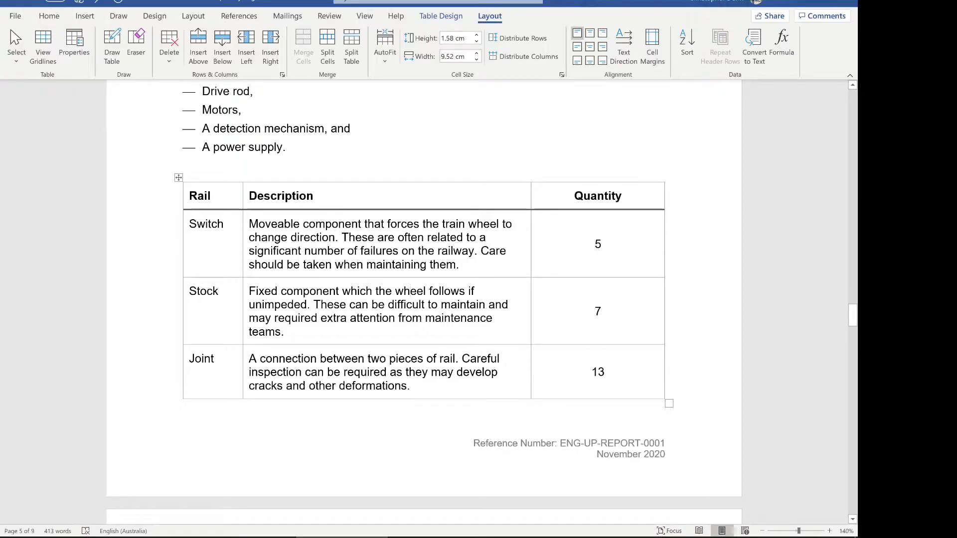
drag(410, 291, 232, 242)
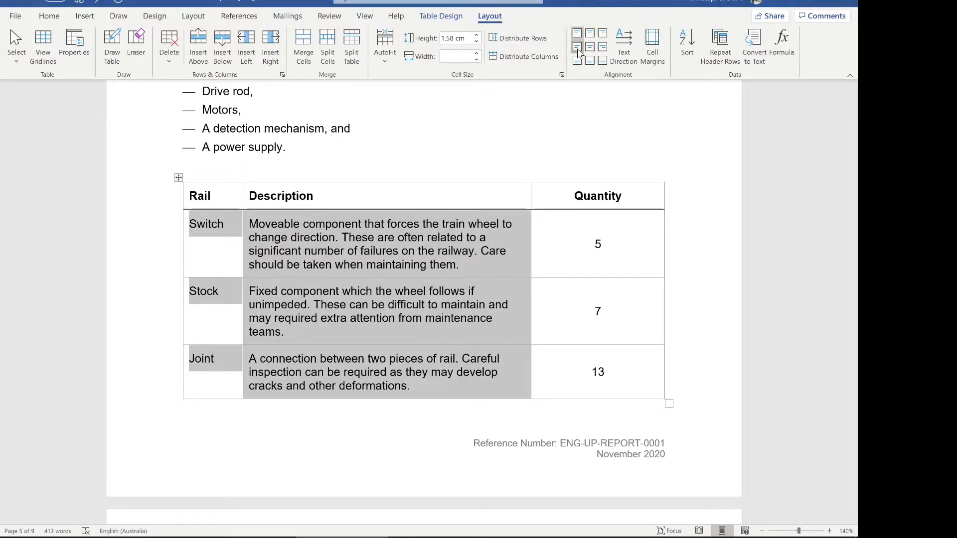
Apply Align Center Left to the Rail and Description cells of the Switch, Stock and Joint rows
click(577, 47)
click(442, 270)
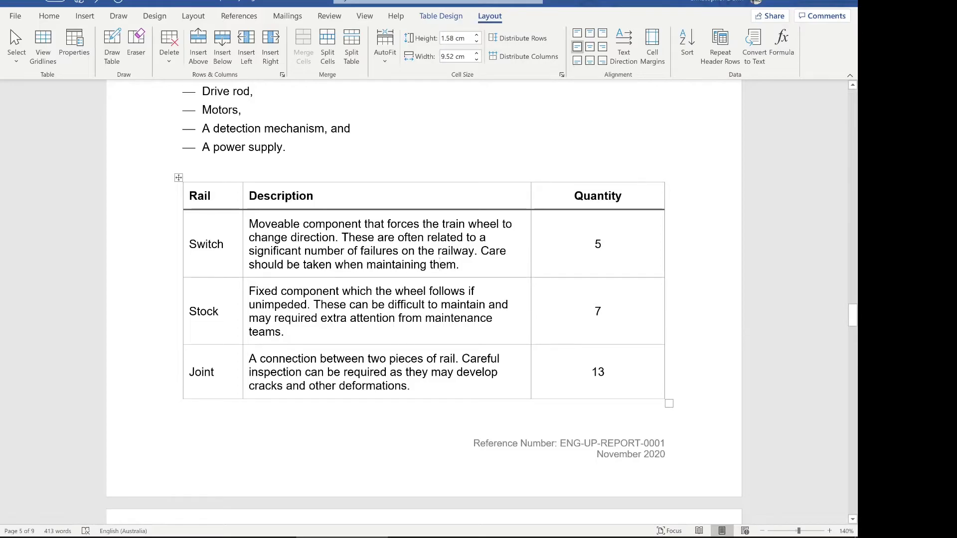
click(598, 180)
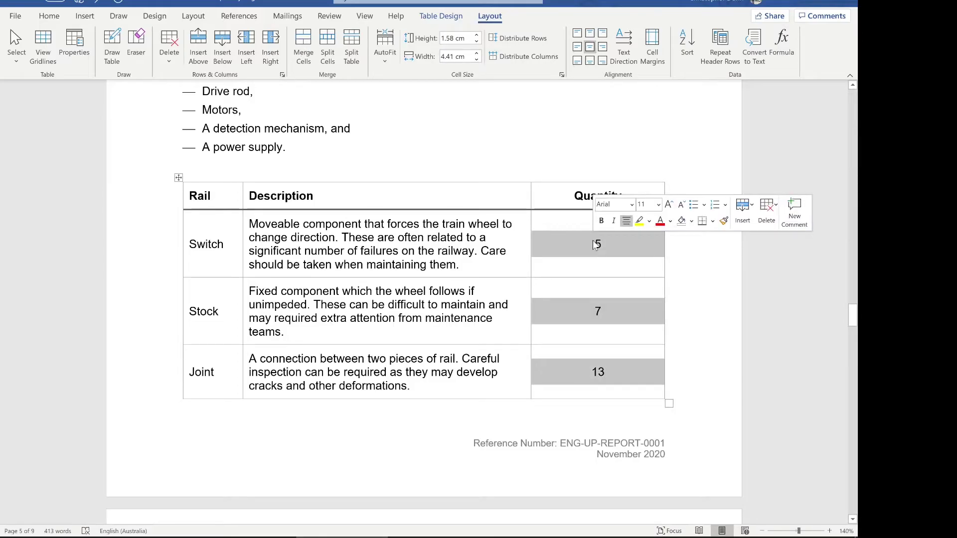
click(622, 377)
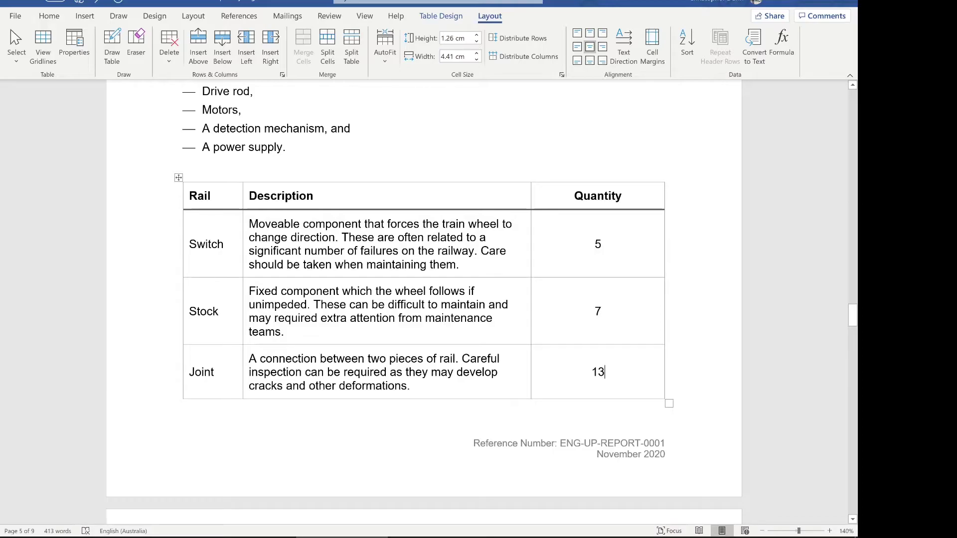
drag(409, 387, 220, 252)
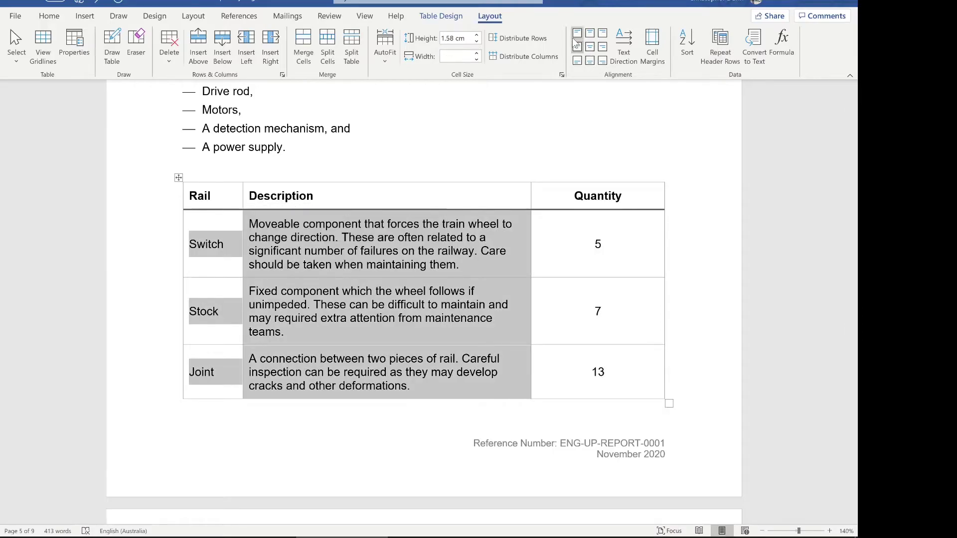